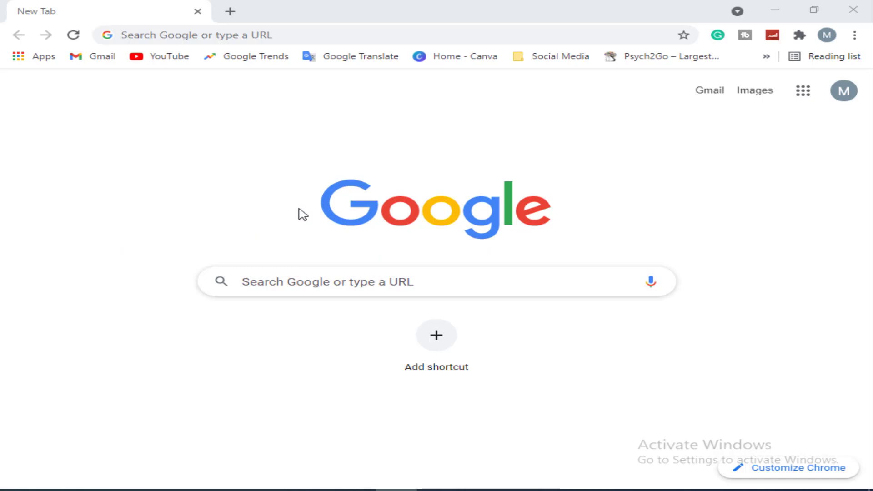
# - Search Google for "google ads" and open the Google Ads site from the results
pyautogui.click(333, 284)
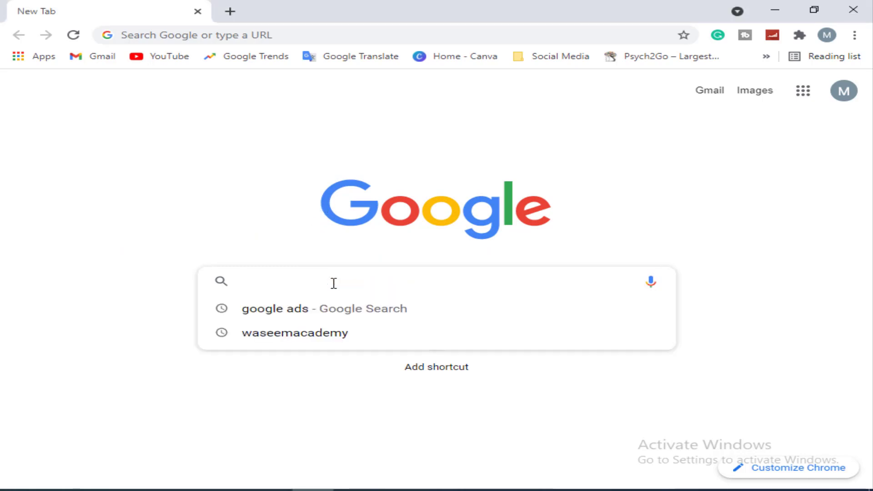
pyautogui.click(310, 310)
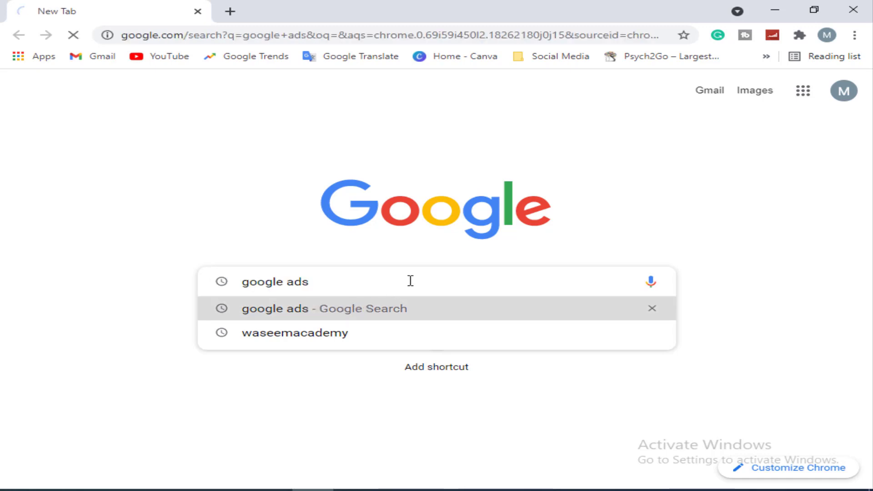
pyautogui.click(248, 222)
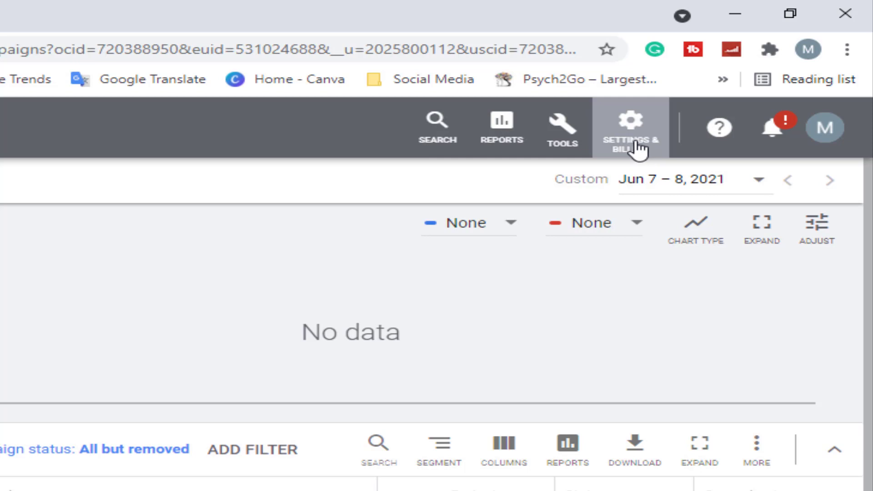
# - Open the billing settings of the Google Ads account to reach the new billing setup form
pyautogui.click(631, 141)
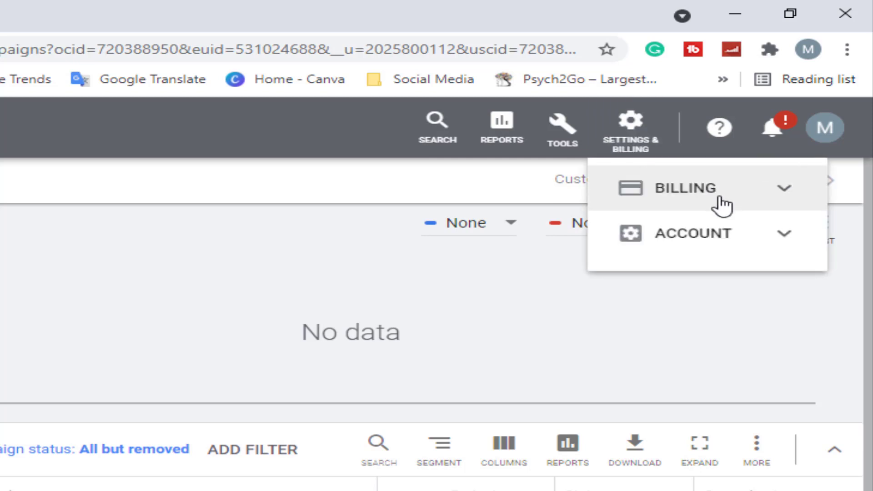
pyautogui.click(790, 201)
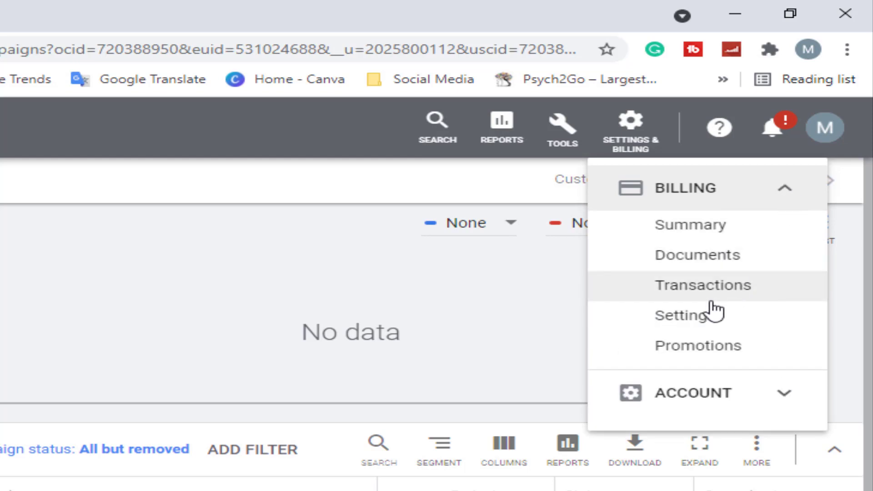
pyautogui.click(686, 316)
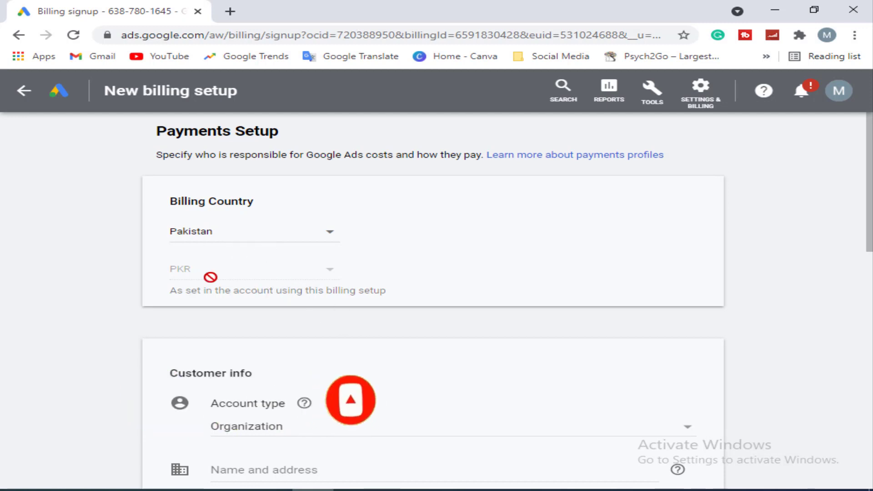
# - Set the account type in the customer info to Individual
pyautogui.scroll(-3, 403, 359)
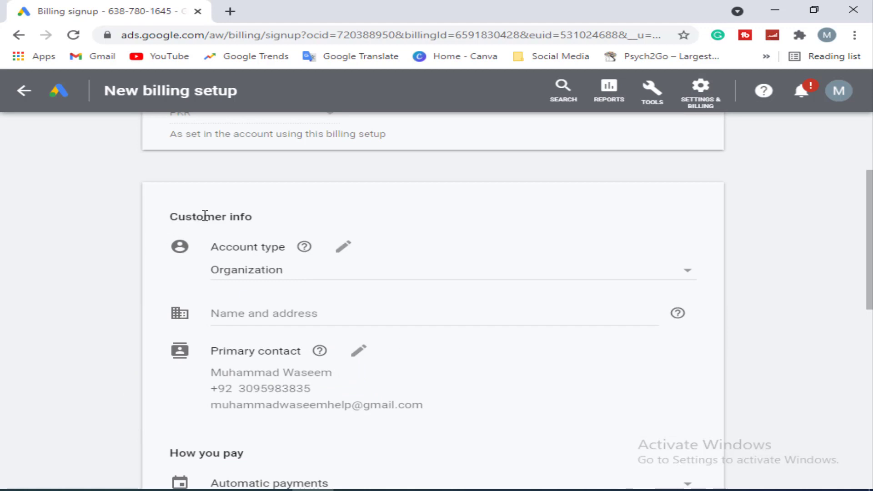
pyautogui.moveTo(174, 219); pyautogui.dragTo(262, 223)
pyautogui.click(263, 223)
pyautogui.click(343, 253)
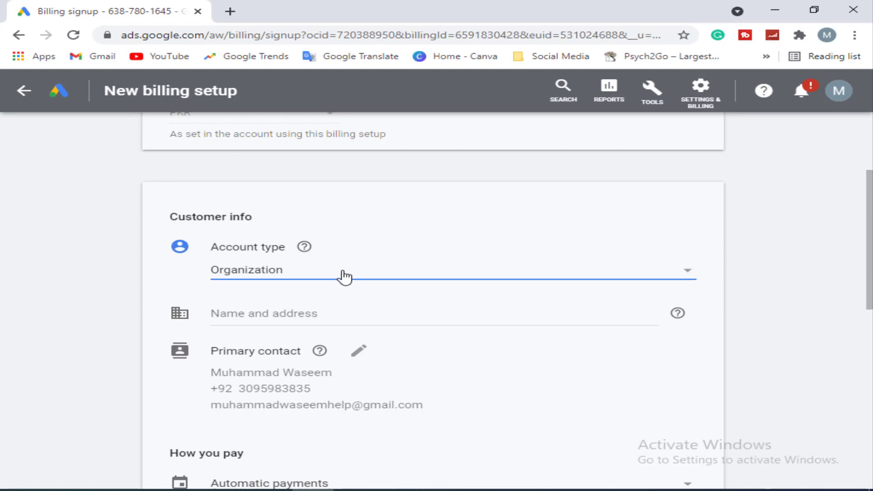
pyautogui.click(340, 274)
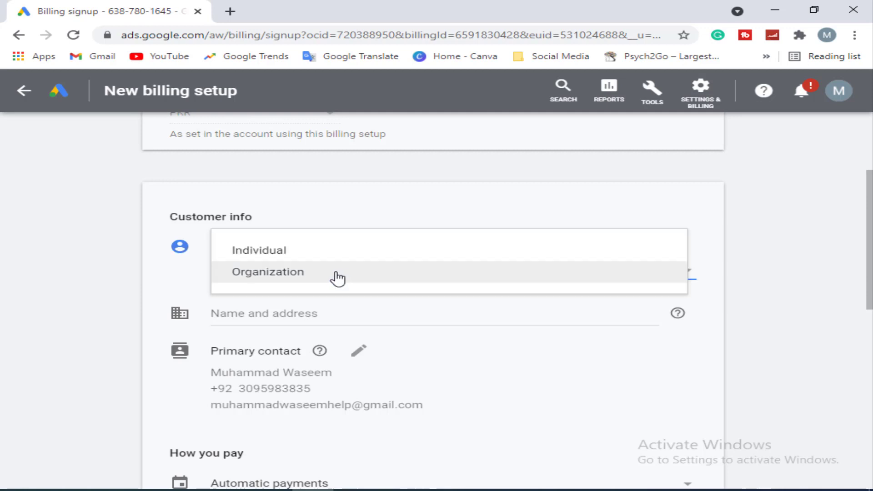
pyautogui.click(307, 257)
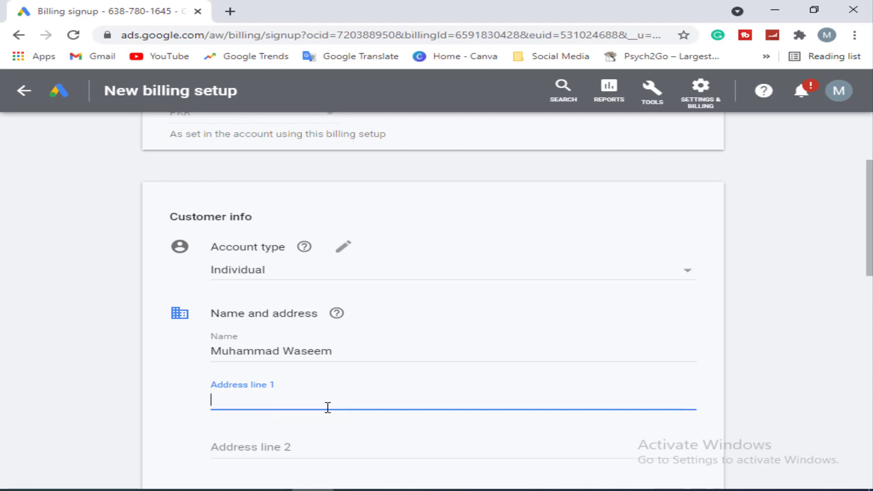
# - Review the address line 2, city and postal code fields of the name and address section
pyautogui.scroll(-3, 339, 431)
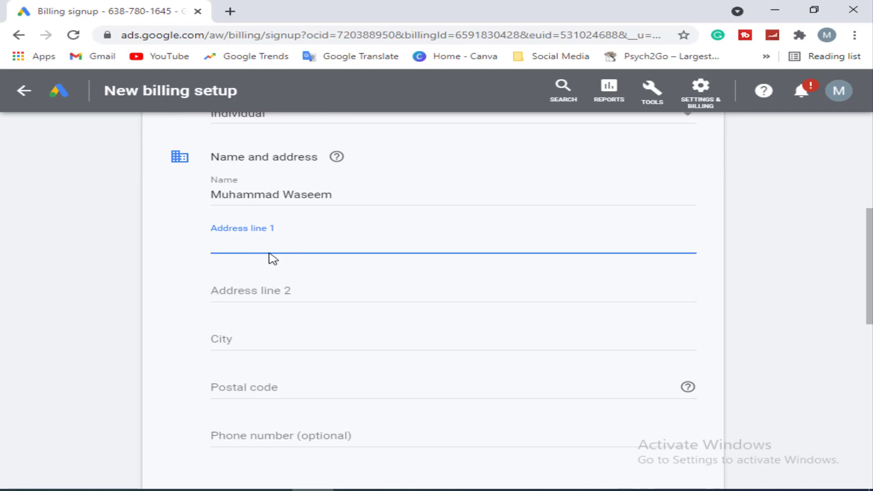
pyautogui.click(273, 291)
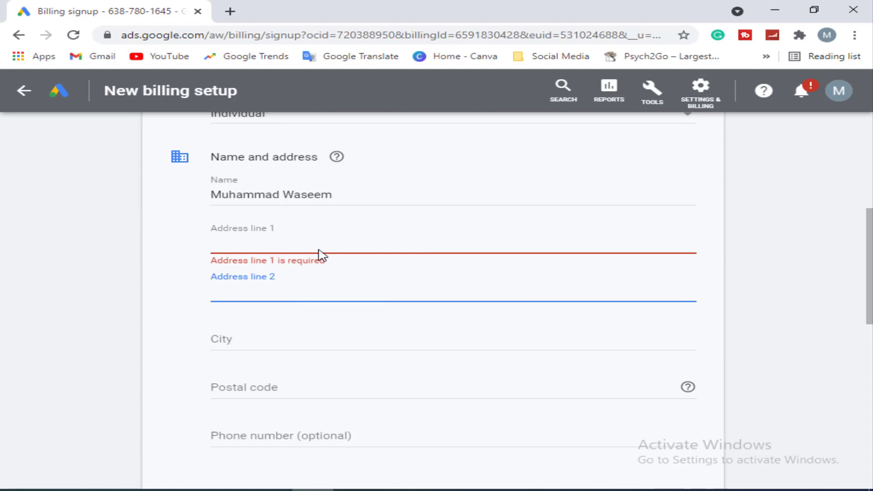
pyautogui.click(235, 342)
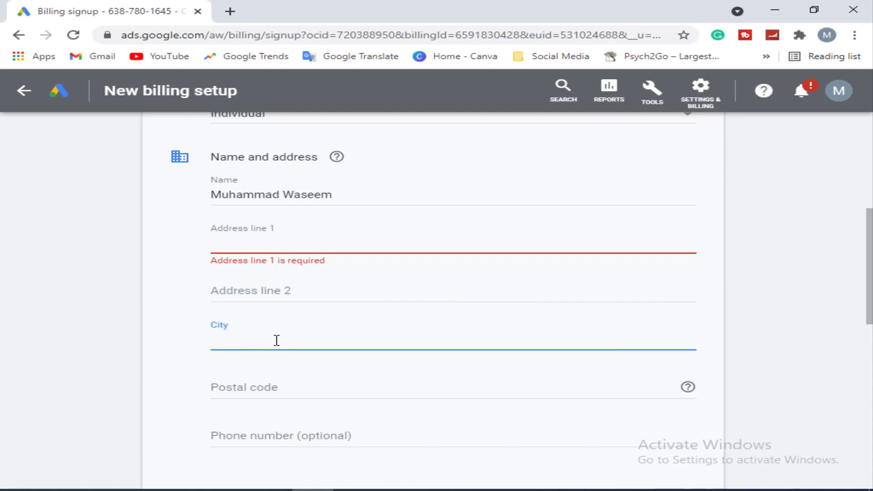
pyautogui.click(289, 388)
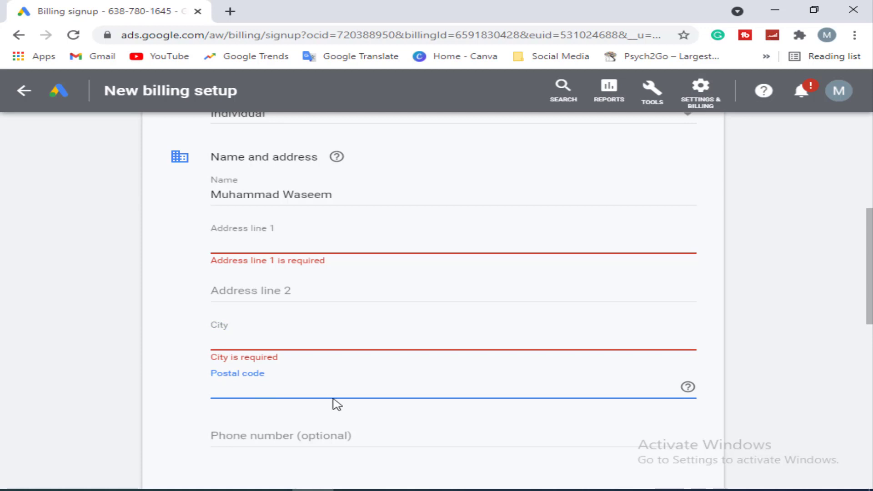
# - Look up "multan city postal code" on Google in a separate tab and return to the billing signup form
pyautogui.click(231, 12)
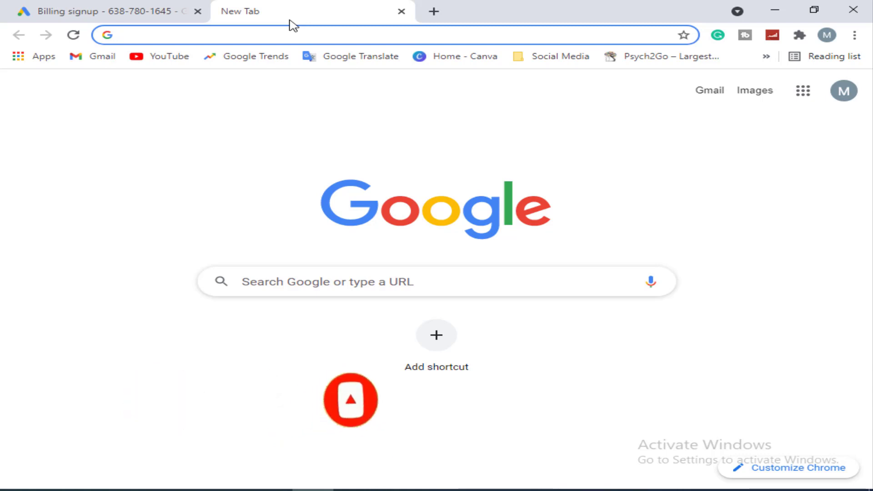
pyautogui.write('multan ci')
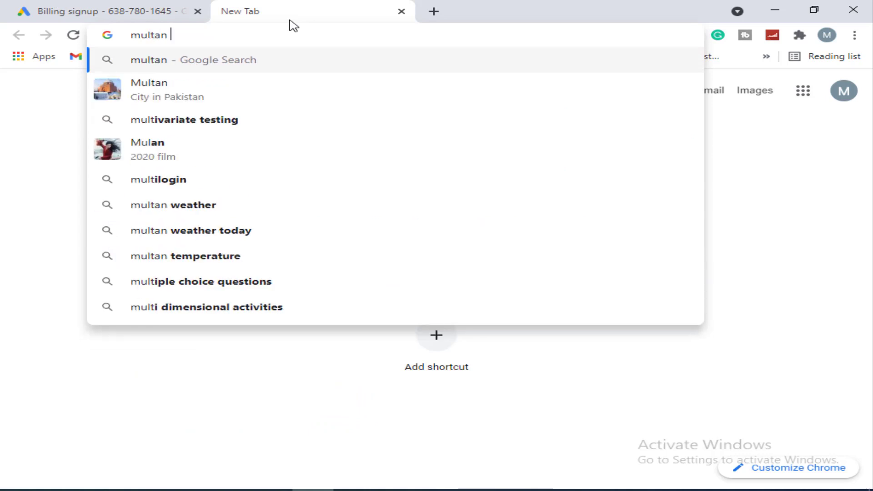
pyautogui.write('posta')
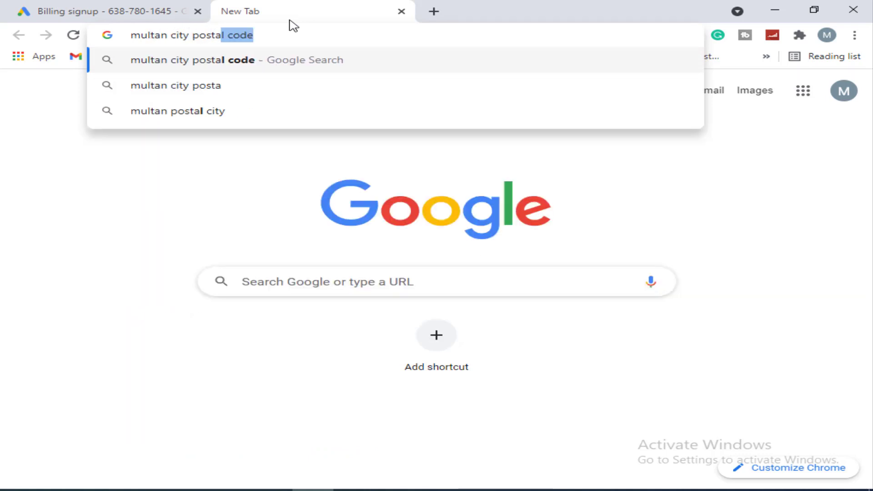
pyautogui.click(221, 64)
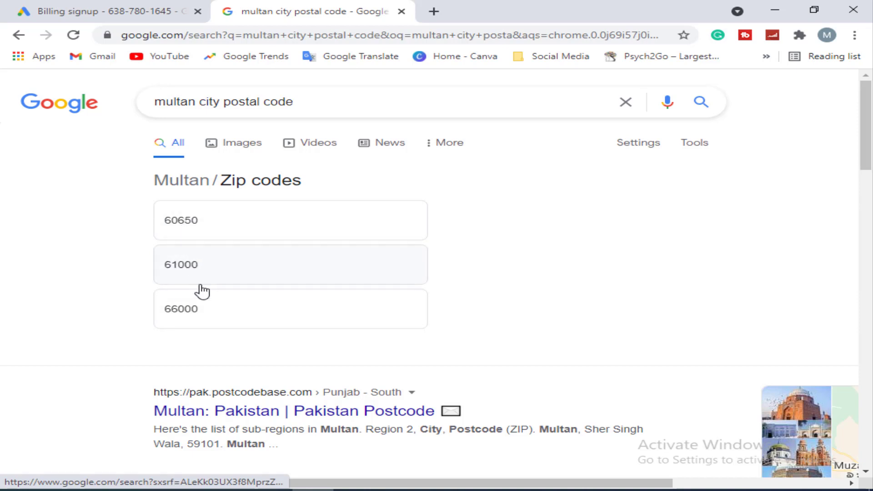
pyautogui.click(96, 13)
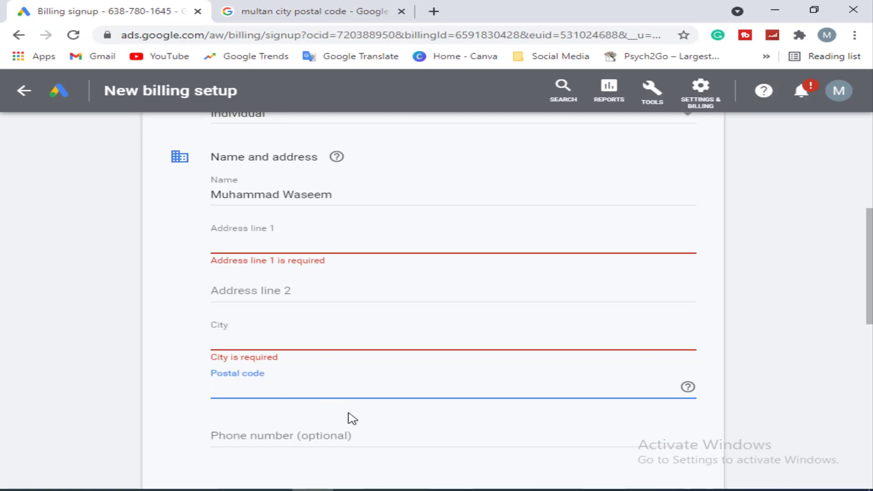
# - Pass the optional phone number field and change how you pay to Manual payments
pyautogui.scroll(-3, 353, 419)
pyautogui.click(258, 278)
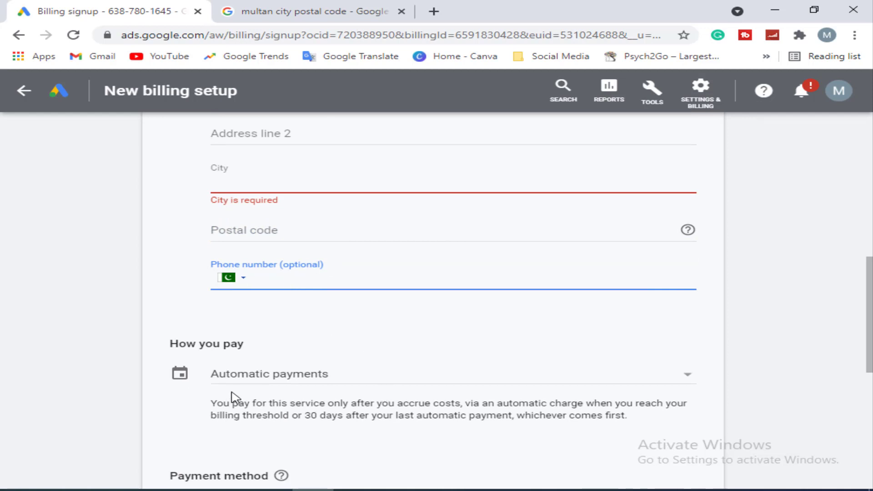
pyautogui.scroll(-3, 248, 345)
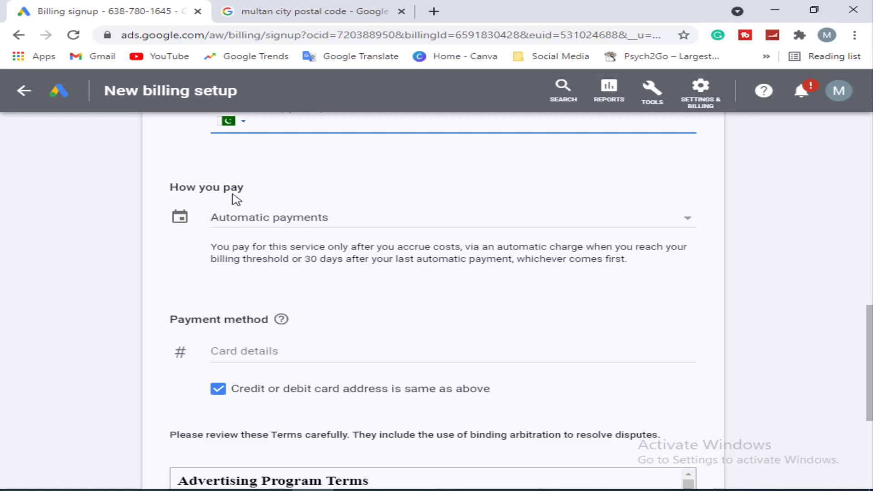
pyautogui.click(315, 223)
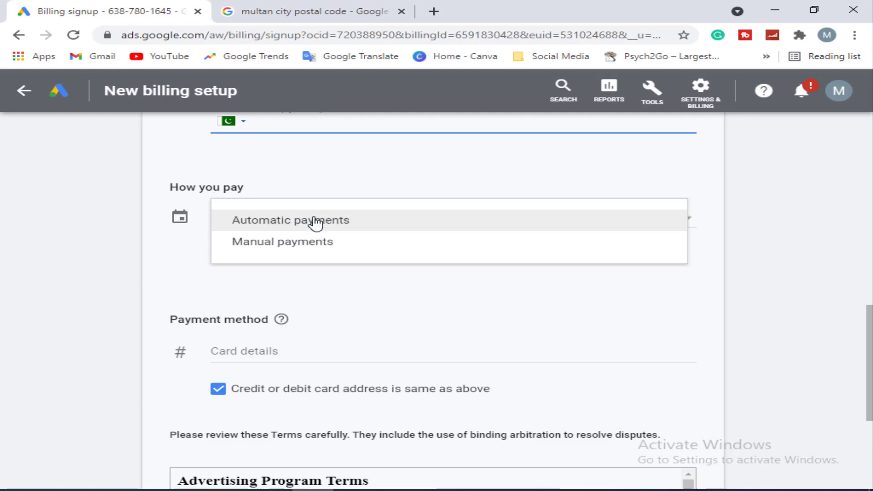
pyautogui.click(304, 249)
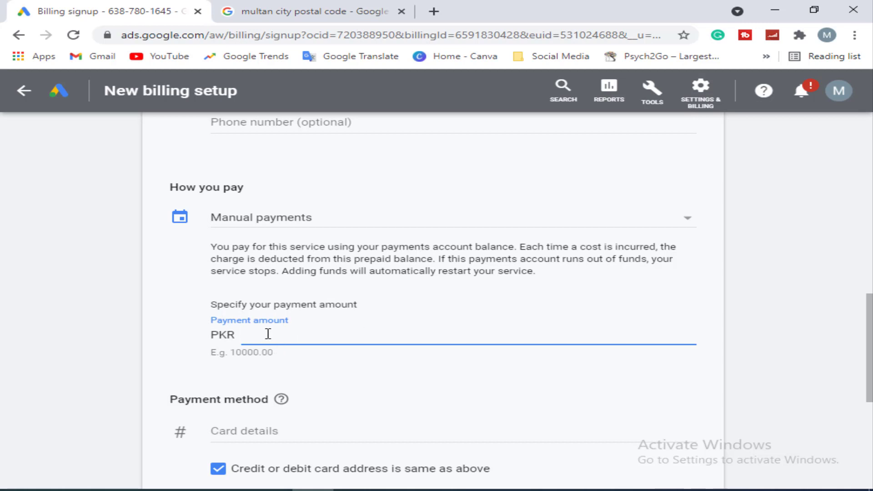
# - Set the manual payment amount to PKR 600
pyautogui.click(301, 364)
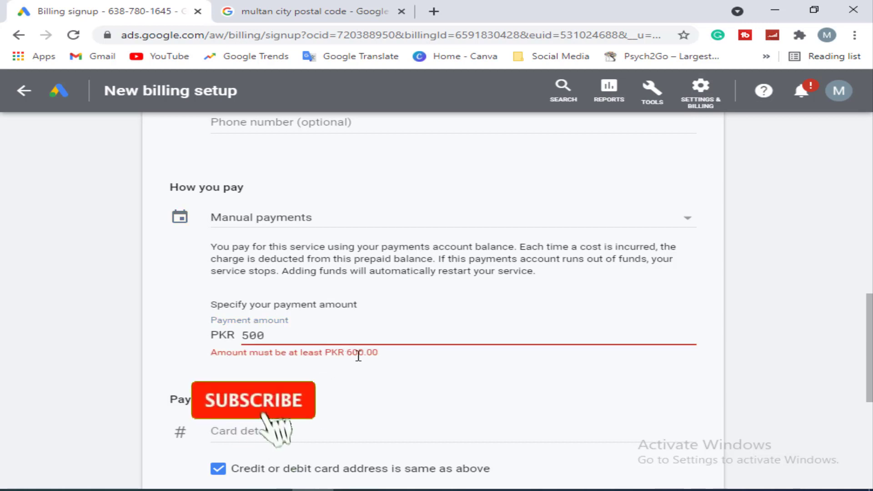
pyautogui.moveTo(269, 335); pyautogui.dragTo(246, 337)
pyautogui.click(244, 336)
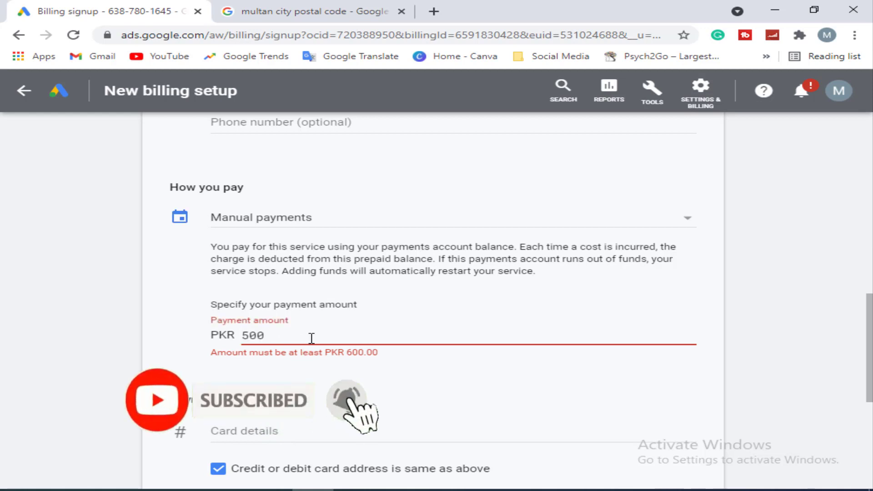
pyautogui.click(279, 335)
pyautogui.press('BackSpace')
pyautogui.press('BackSpace')
pyautogui.press('BackSpace')
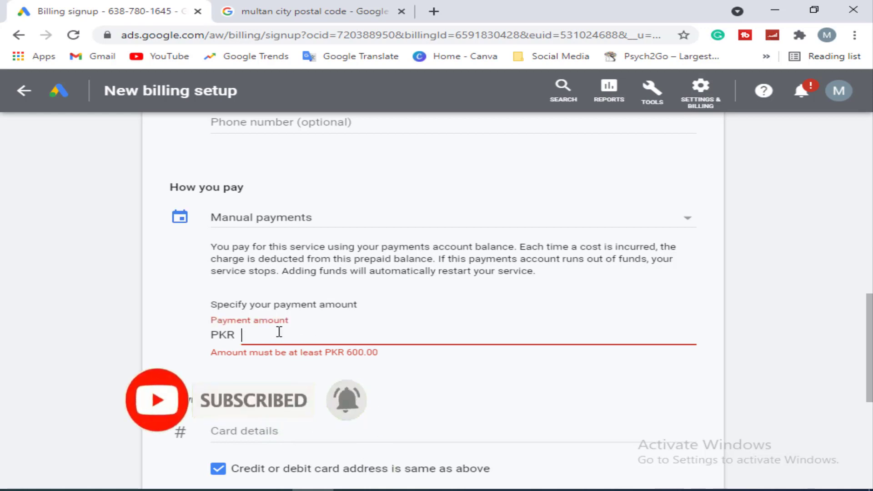
pyautogui.write('600')
pyautogui.click(380, 375)
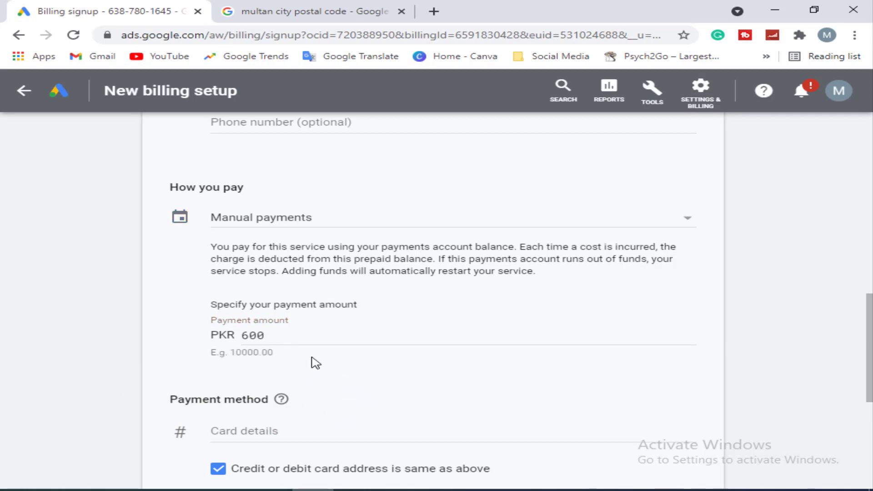
# - Expand the card details and review the card number, expiry month and year, CVC and cardholder name fields
pyautogui.scroll(-3, 341, 403)
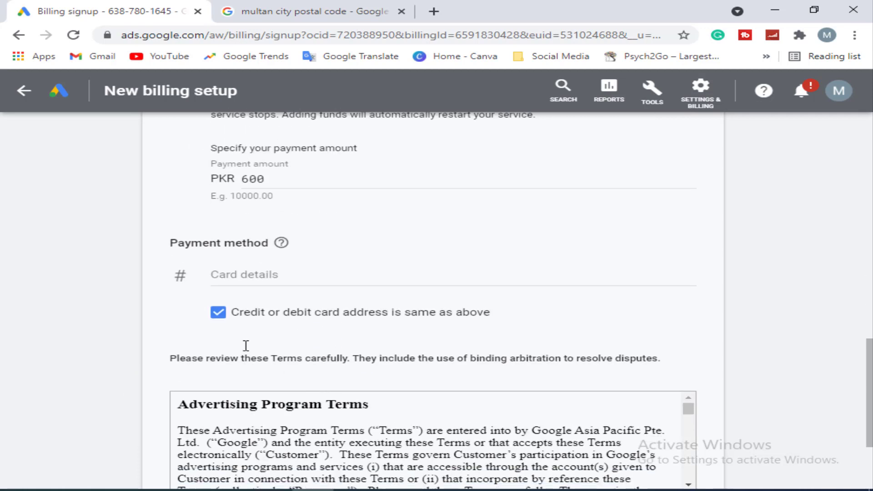
pyautogui.click(258, 281)
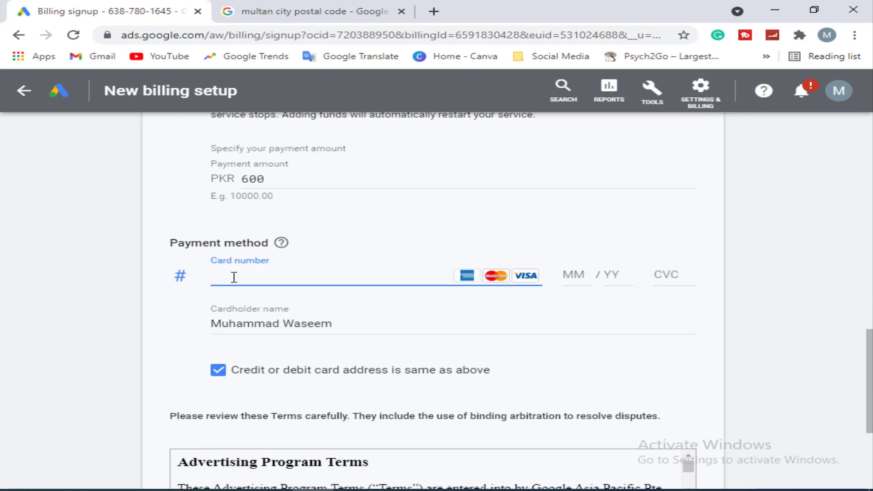
pyautogui.click(577, 276)
pyautogui.click(606, 282)
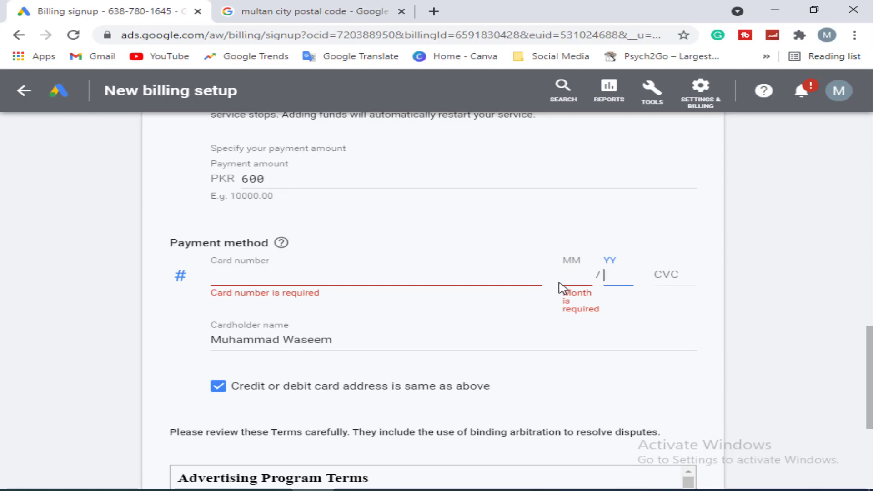
pyautogui.click(671, 276)
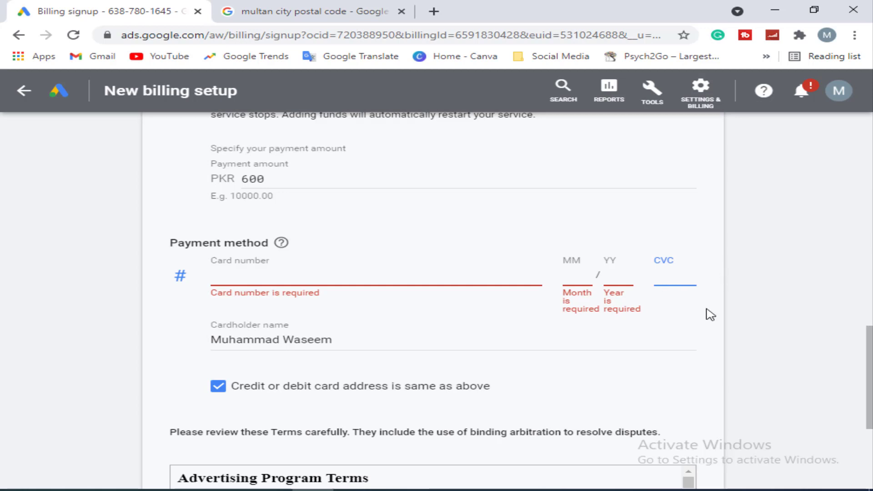
pyautogui.tripleClick(264, 343)
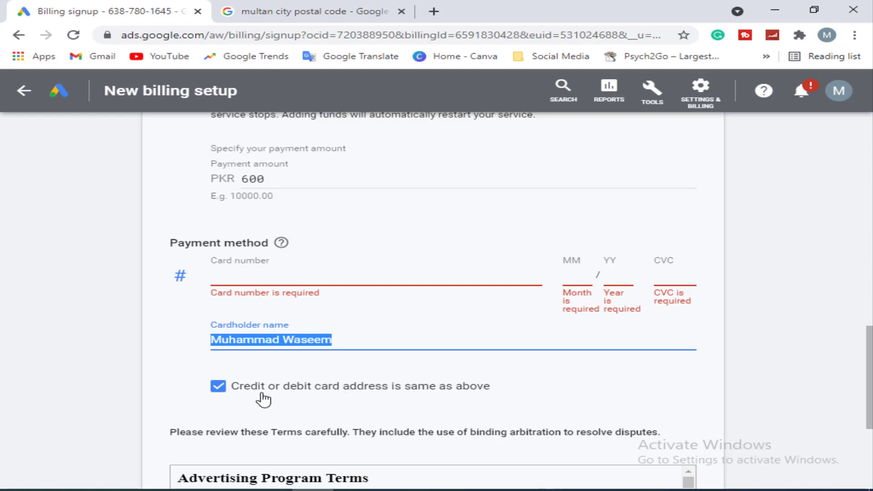
# - Agree to the Google Ads terms and conditions and submit the billing setup form
pyautogui.scroll(-3, 454, 413)
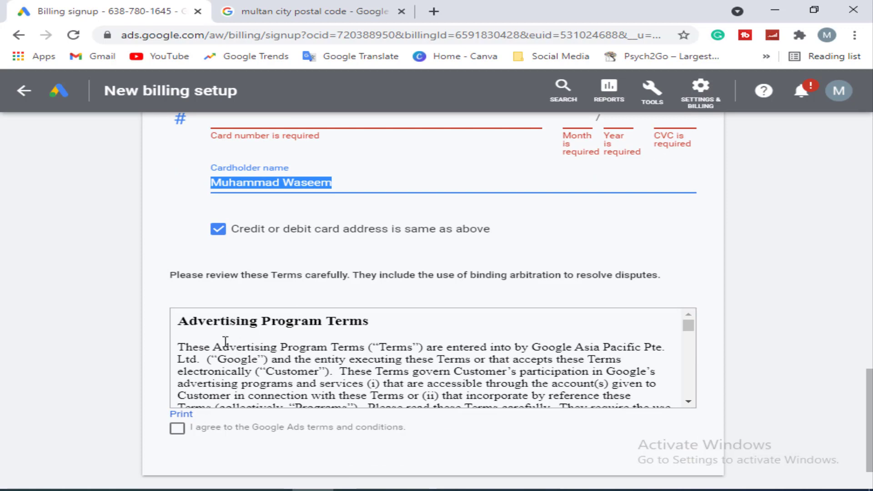
pyautogui.click(178, 428)
pyautogui.scroll(-5, 488, 379)
pyautogui.scroll(-2, 288, 452)
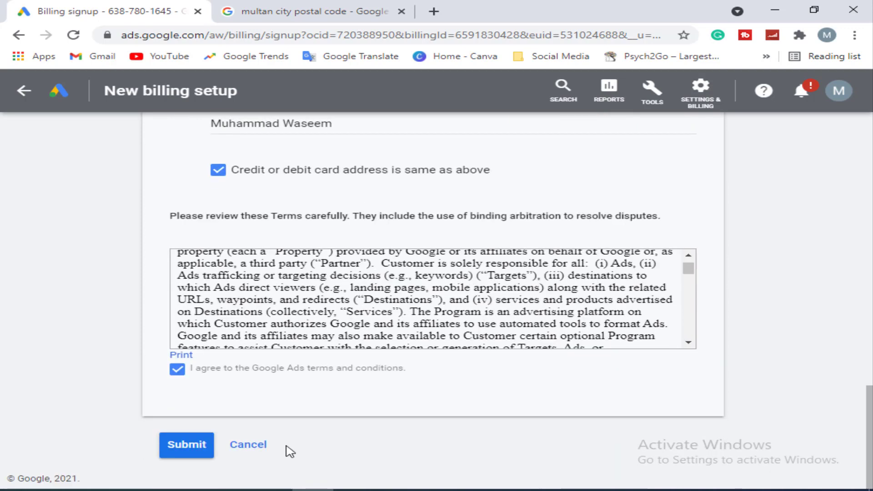
pyautogui.click(188, 448)
pyautogui.scroll(3, 646, 267)
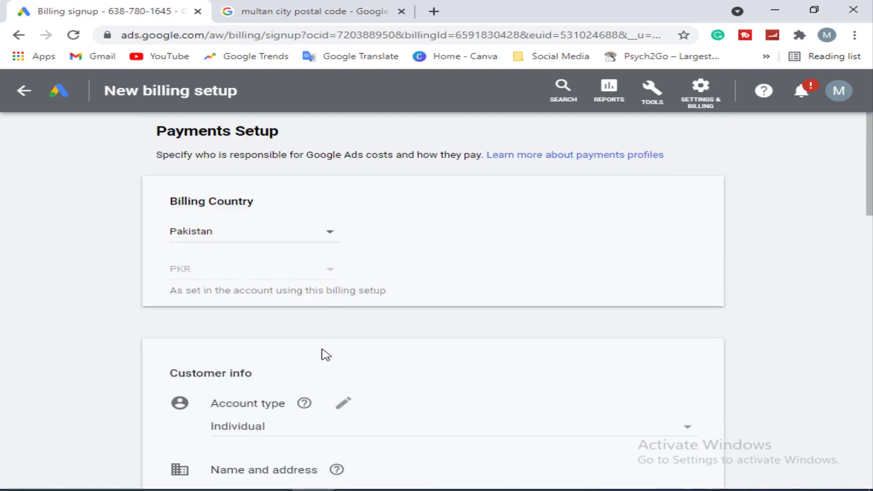
# - Review the billing country, customer info, payment amount, payment method and accepted terms, and submit the billing setup again
pyautogui.scroll(-5, 531, 385)
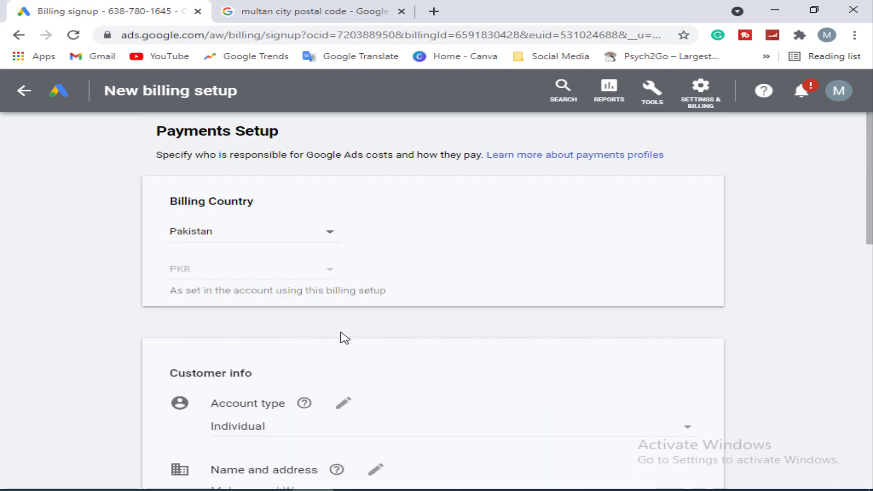
pyautogui.scroll(-3, 359, 338)
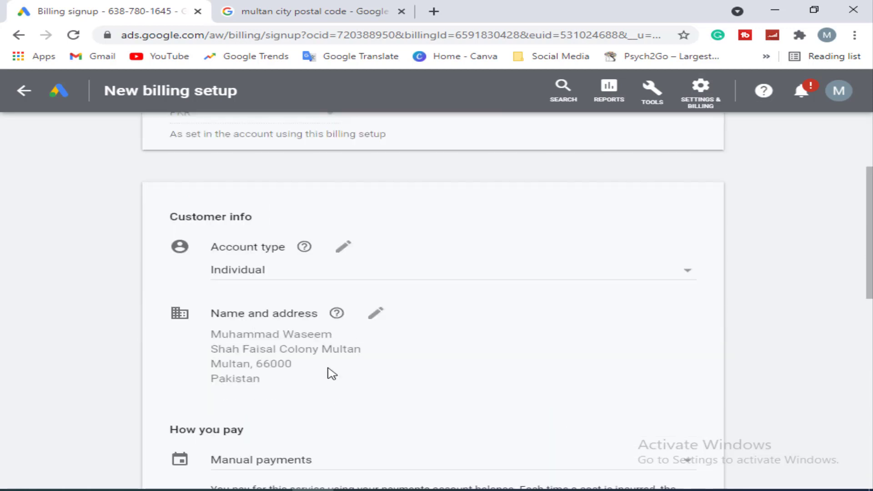
pyautogui.scroll(-3, 332, 370)
pyautogui.scroll(-3, 346, 322)
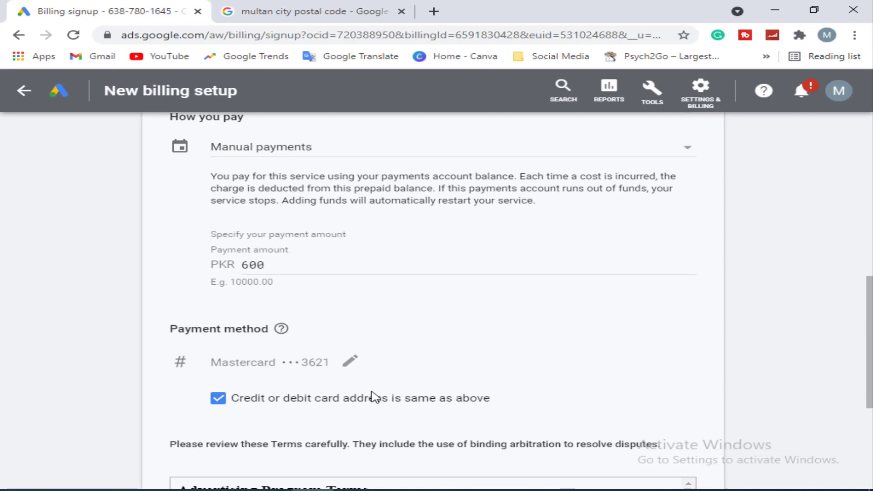
pyautogui.scroll(-3, 370, 395)
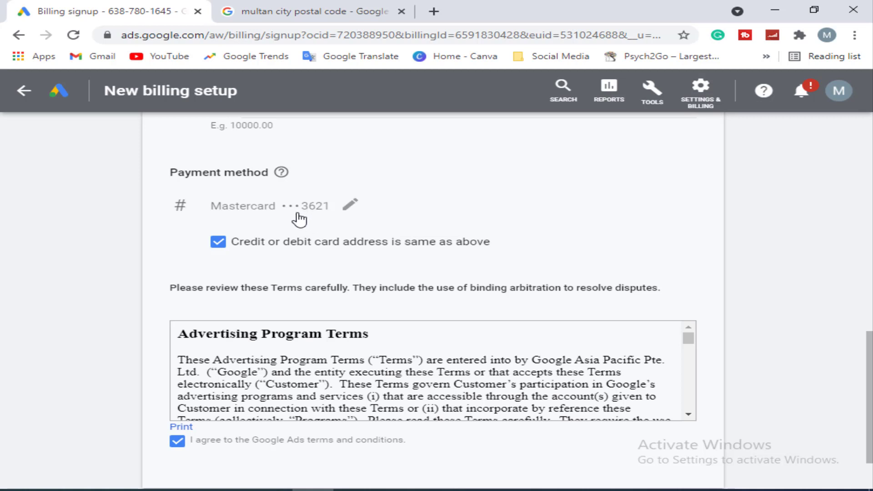
pyautogui.scroll(-2, 373, 309)
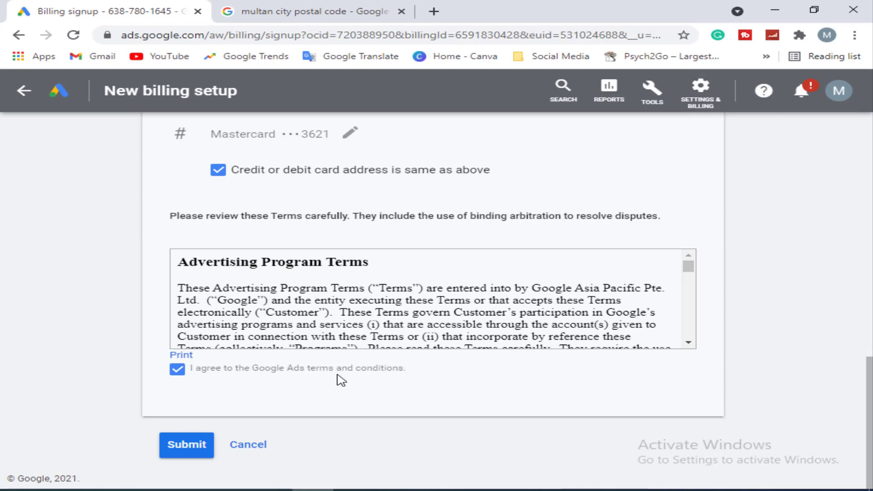
pyautogui.click(186, 448)
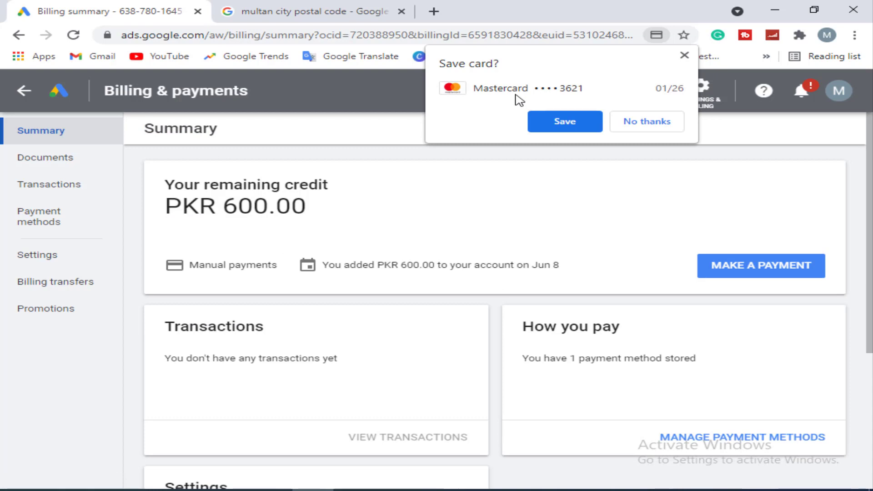
# - Save the Mastercard in the browser and check the remaining credit on the billing summary
pyautogui.click(571, 122)
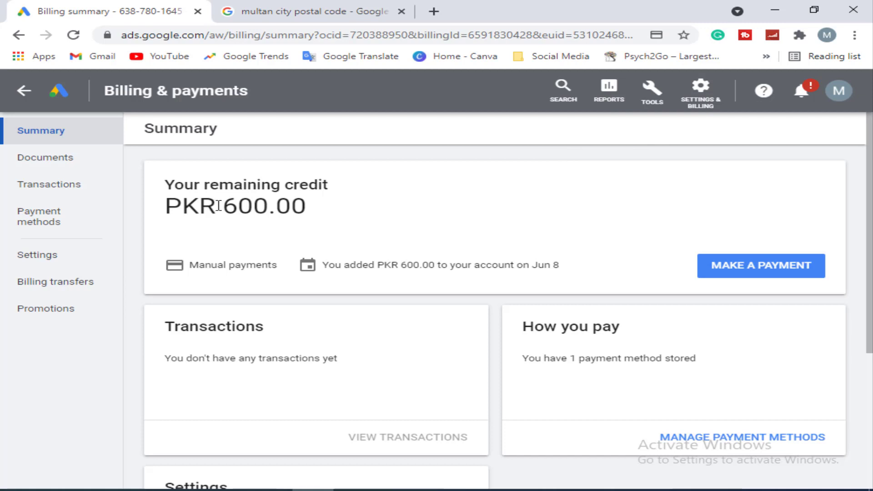
pyautogui.moveTo(234, 209); pyautogui.dragTo(308, 210)
pyautogui.click(297, 221)
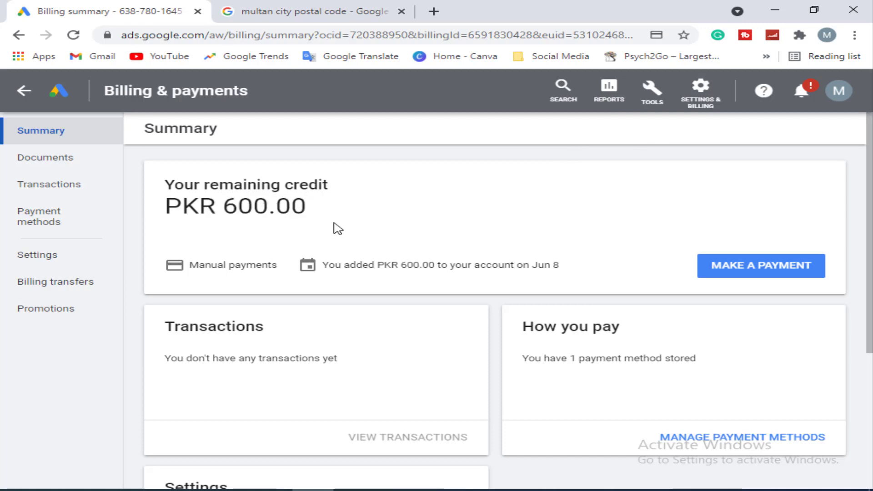